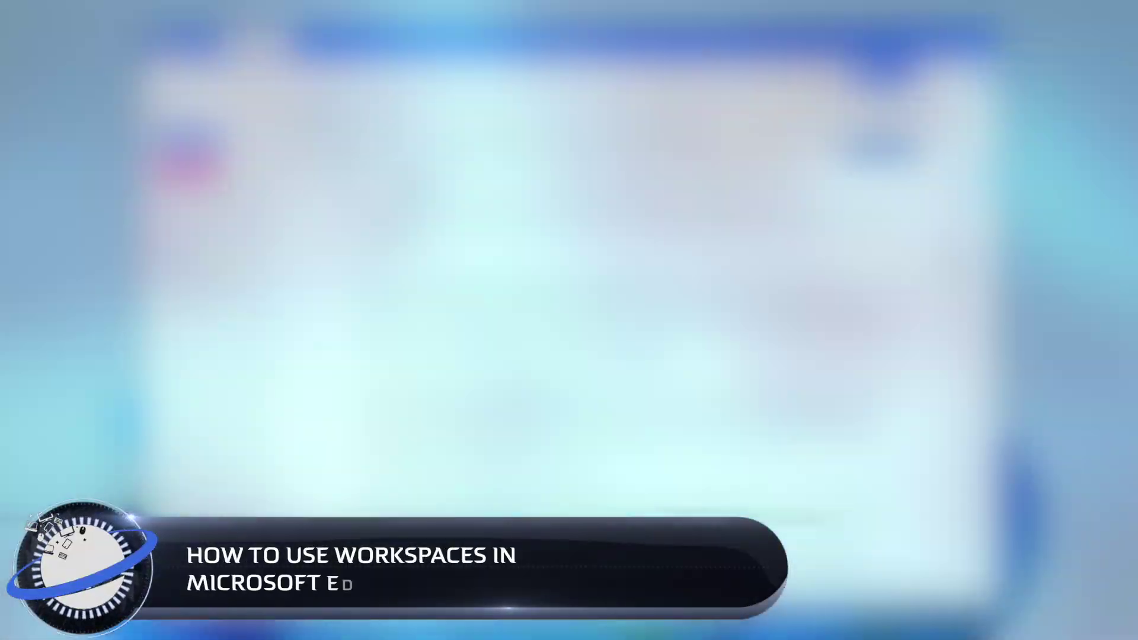
Step: Tick the Writing task as done on the To Do Loop page
click(233, 237)
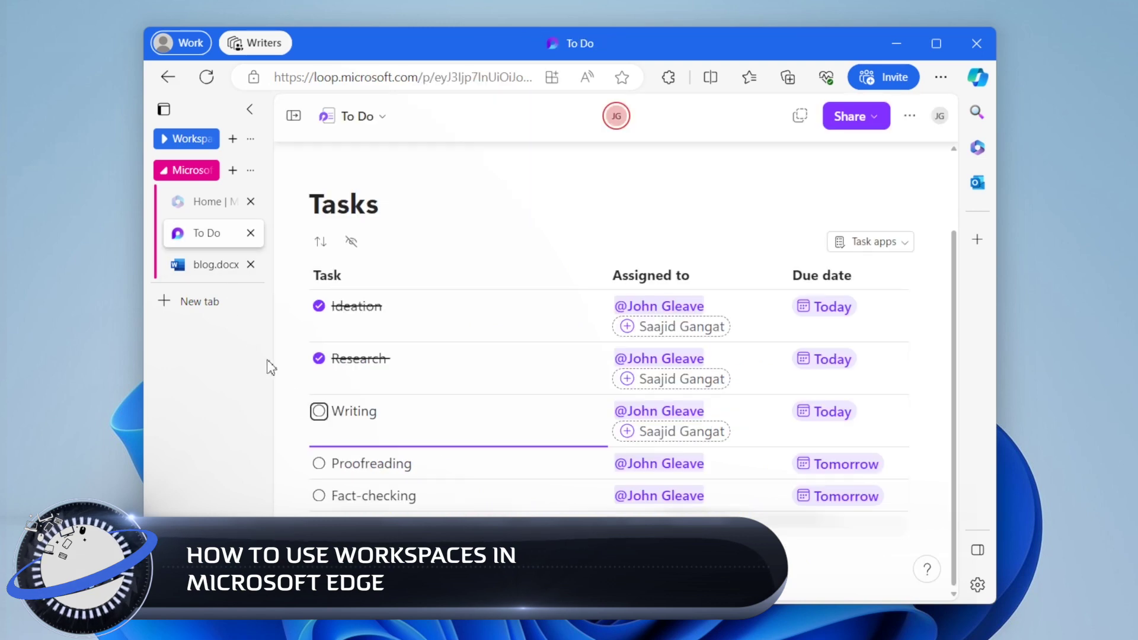
click(319, 411)
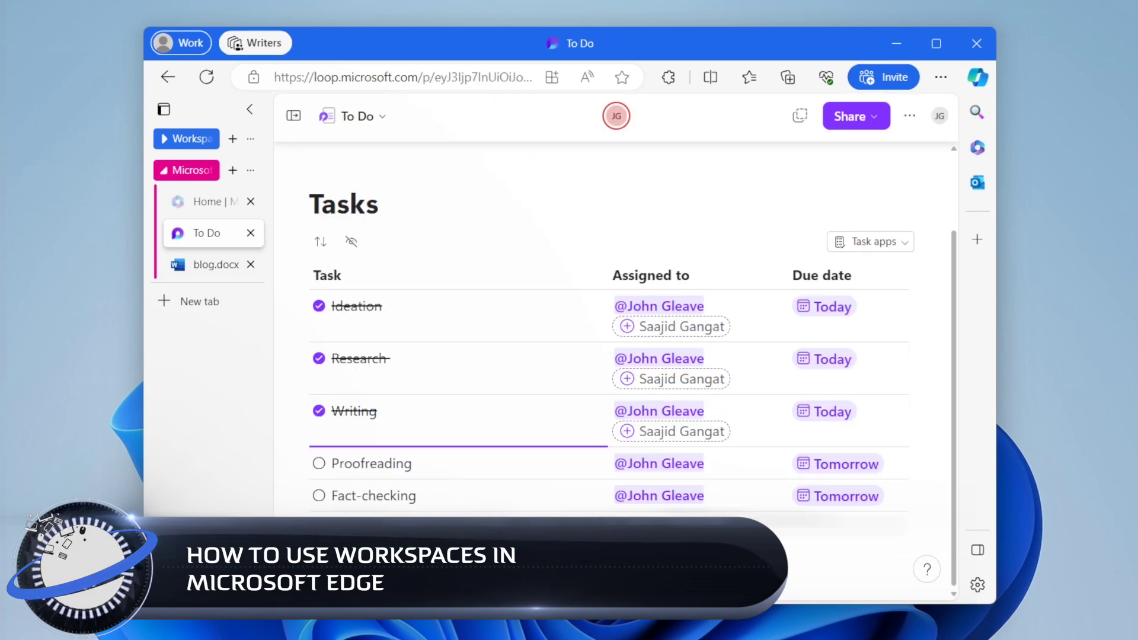
click(886, 80)
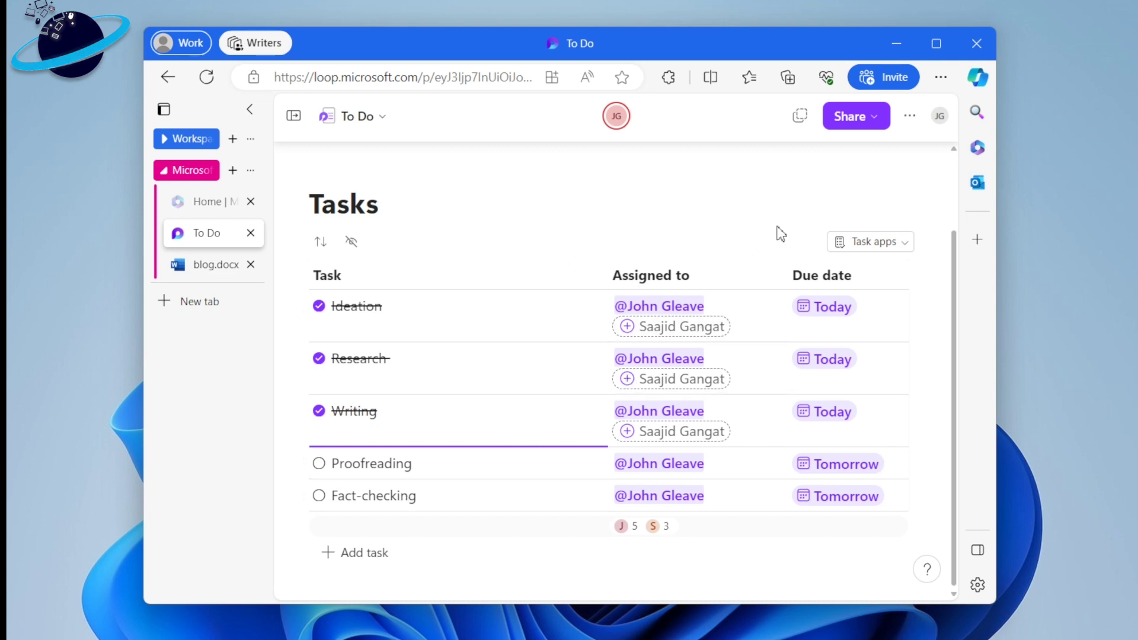
click(883, 77)
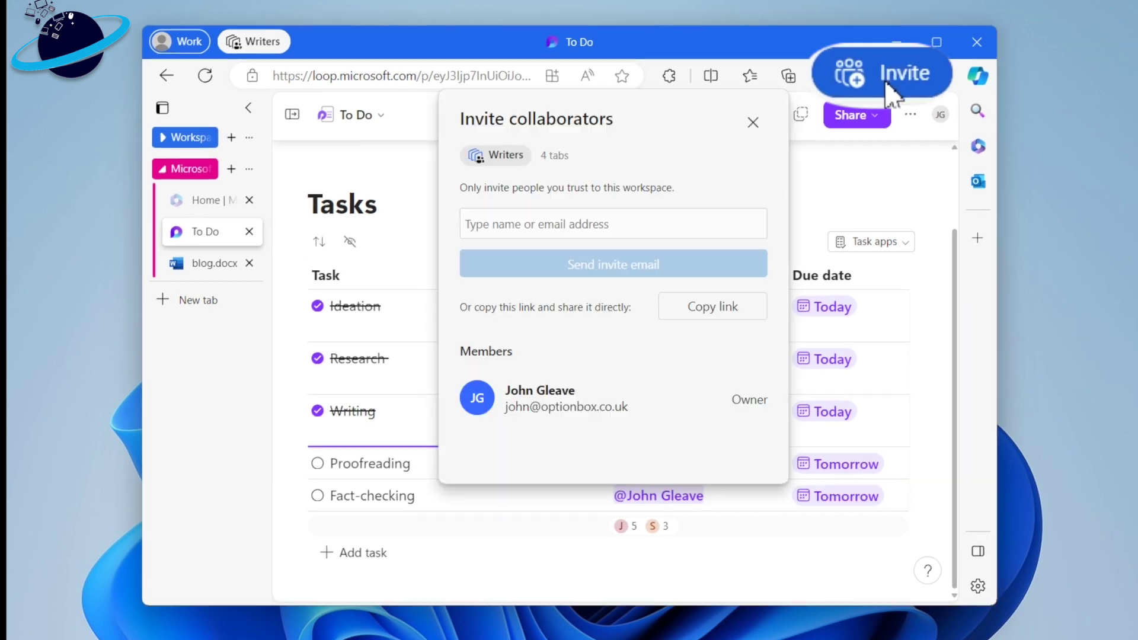
click(550, 218)
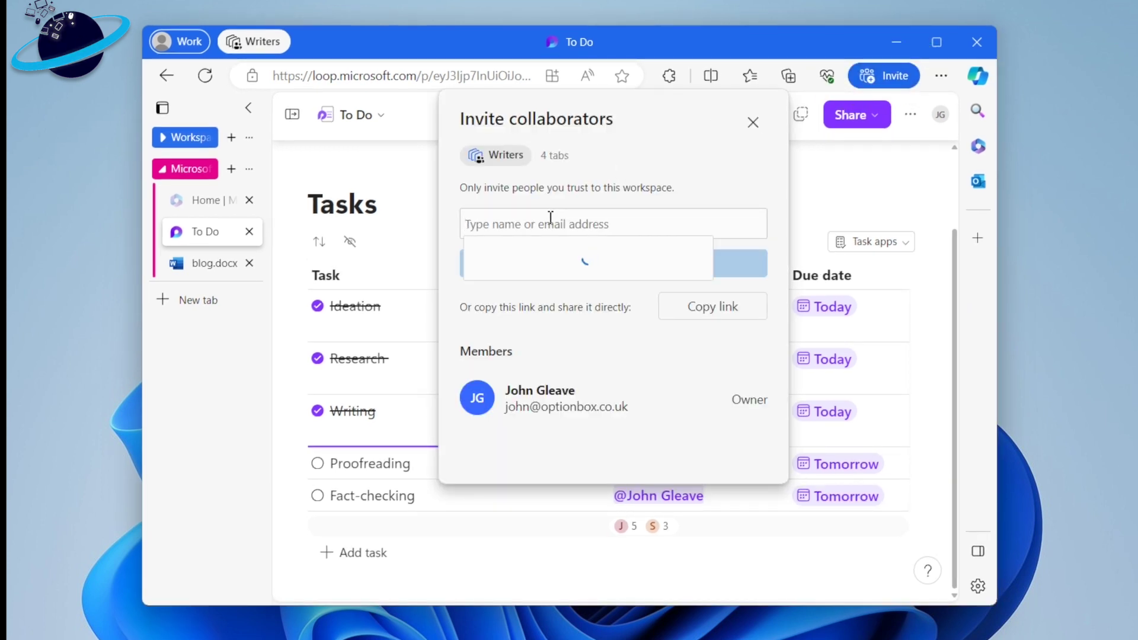
click(542, 258)
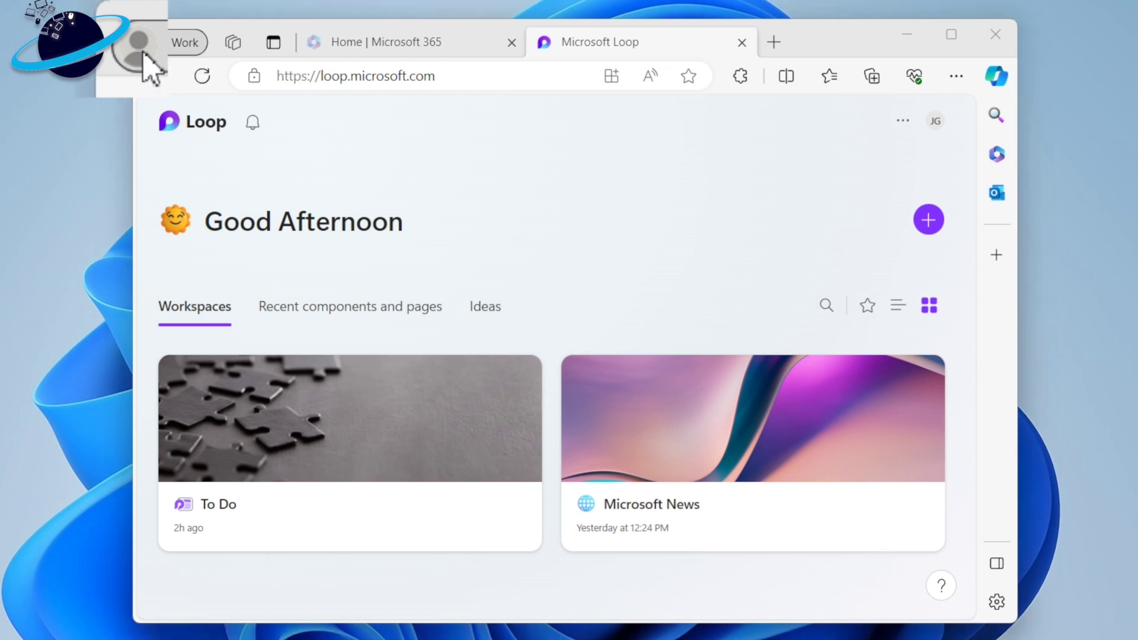
click(142, 63)
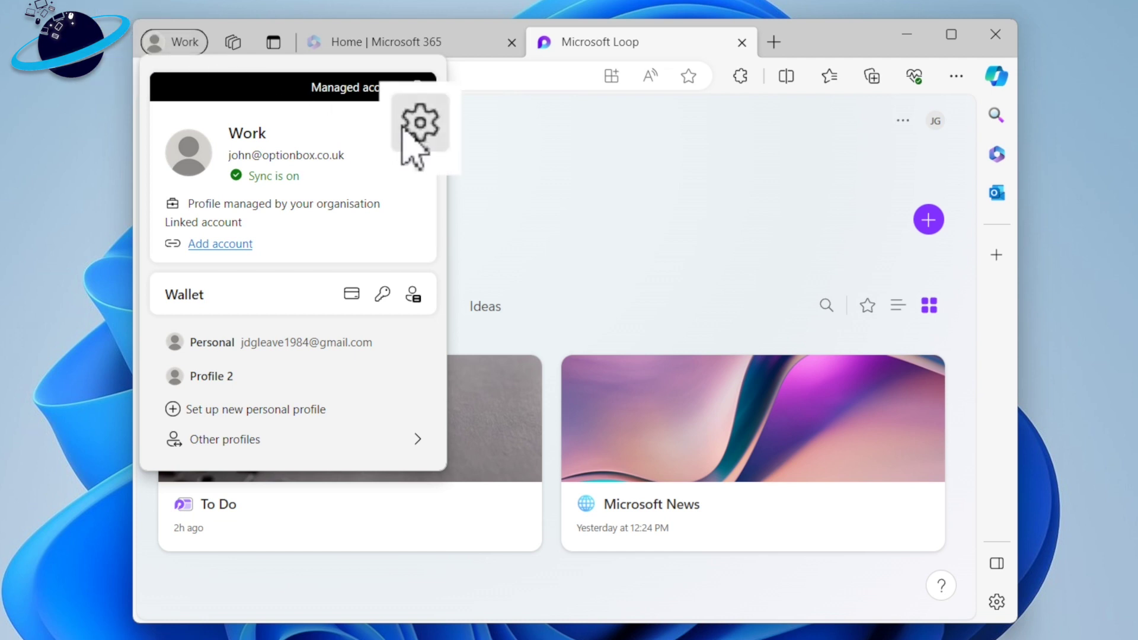
click(420, 123)
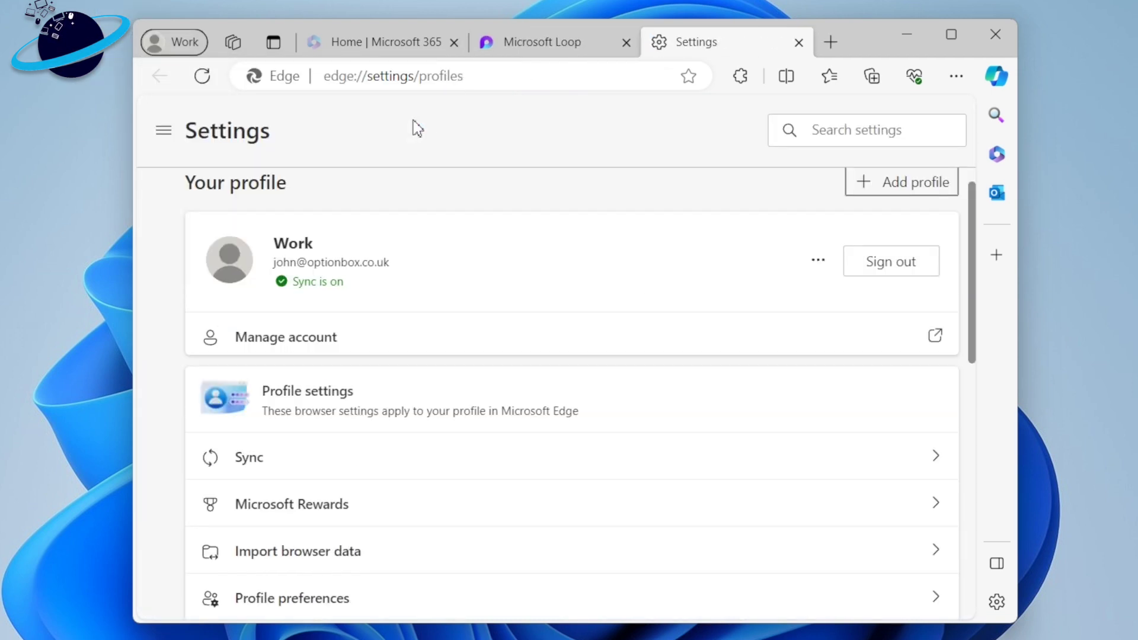
scroll(800, 215, up, 1)
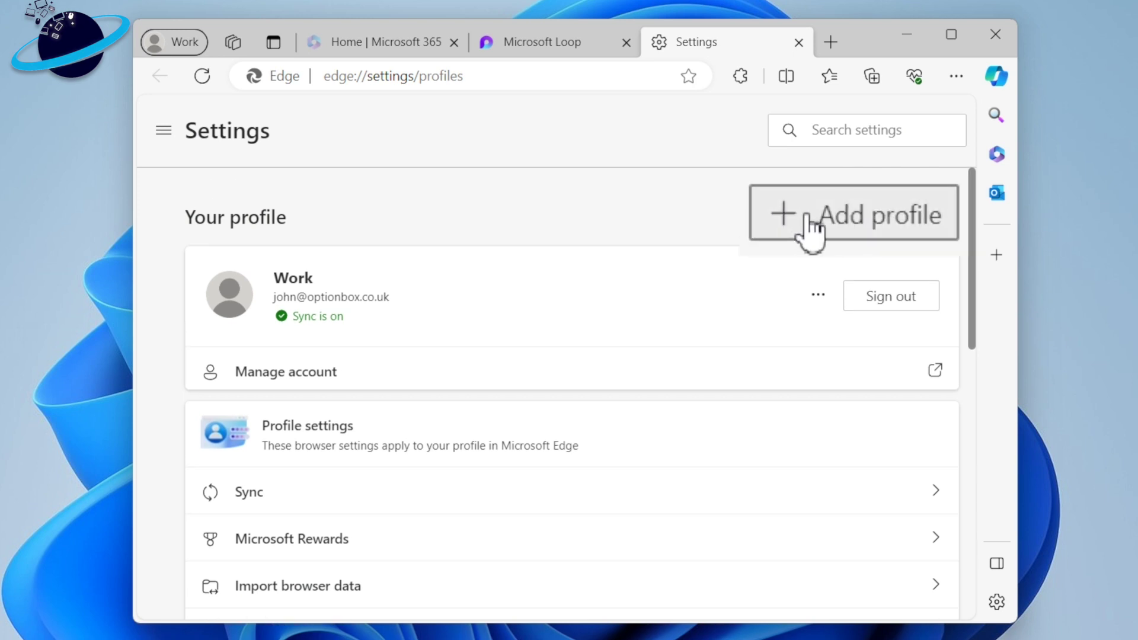
click(874, 217)
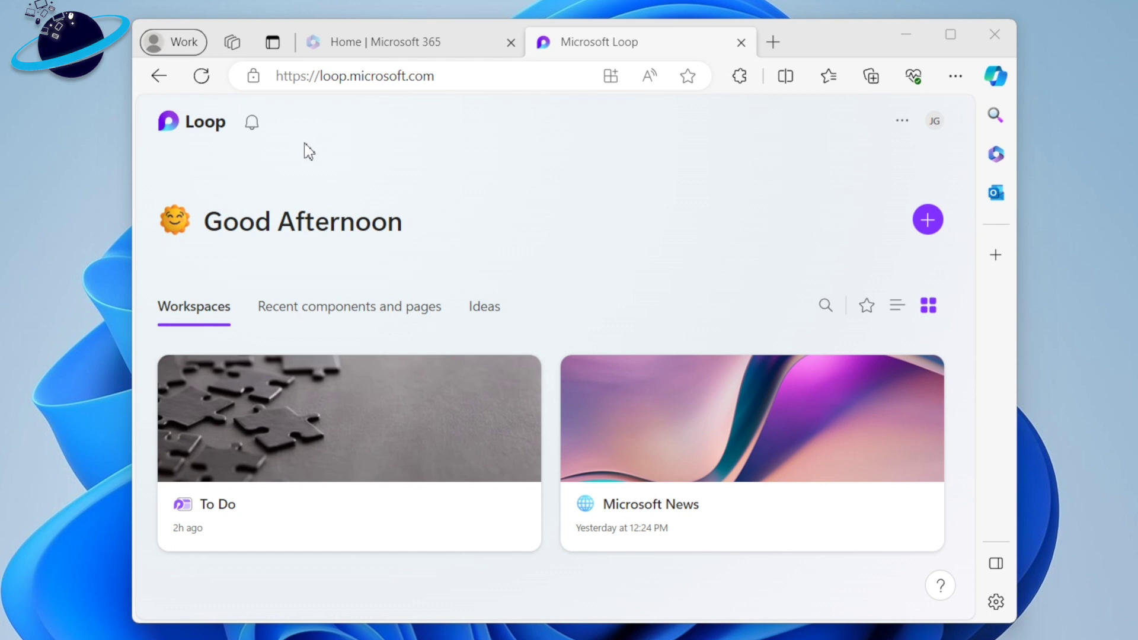
Step: Create a workspace named Writers with the default Blue colour and open it
click(235, 43)
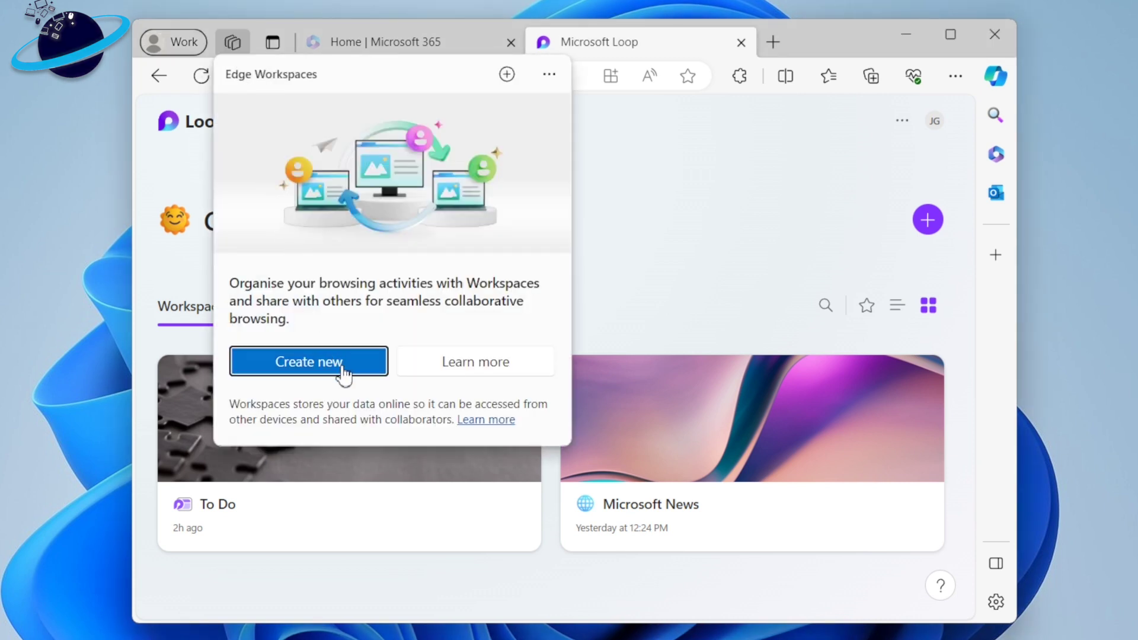
click(498, 78)
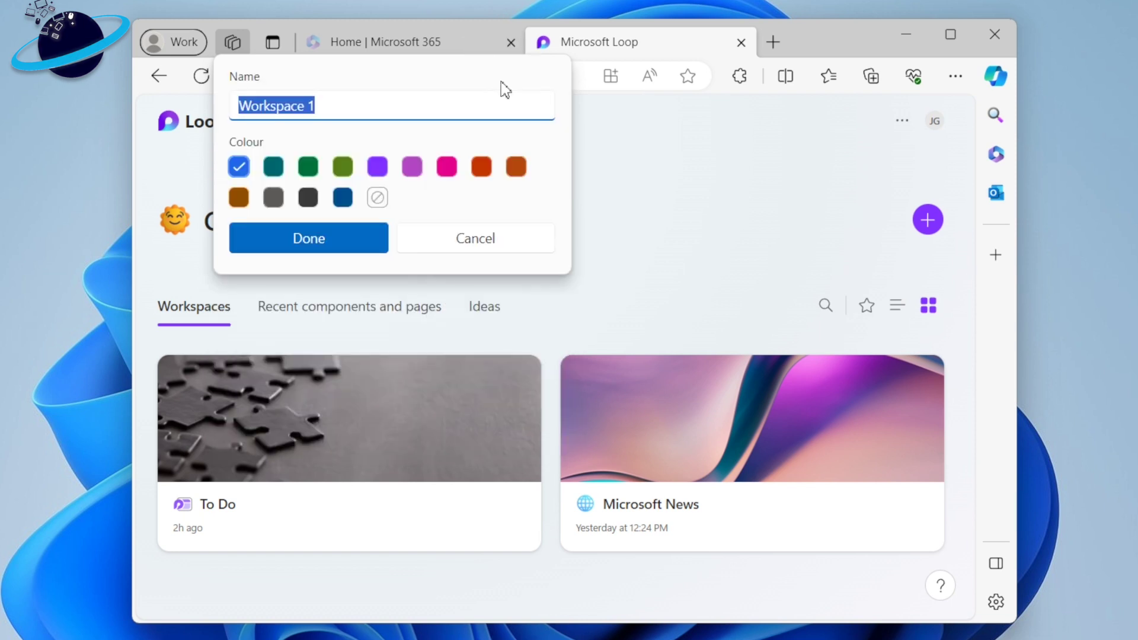
text(Writers)
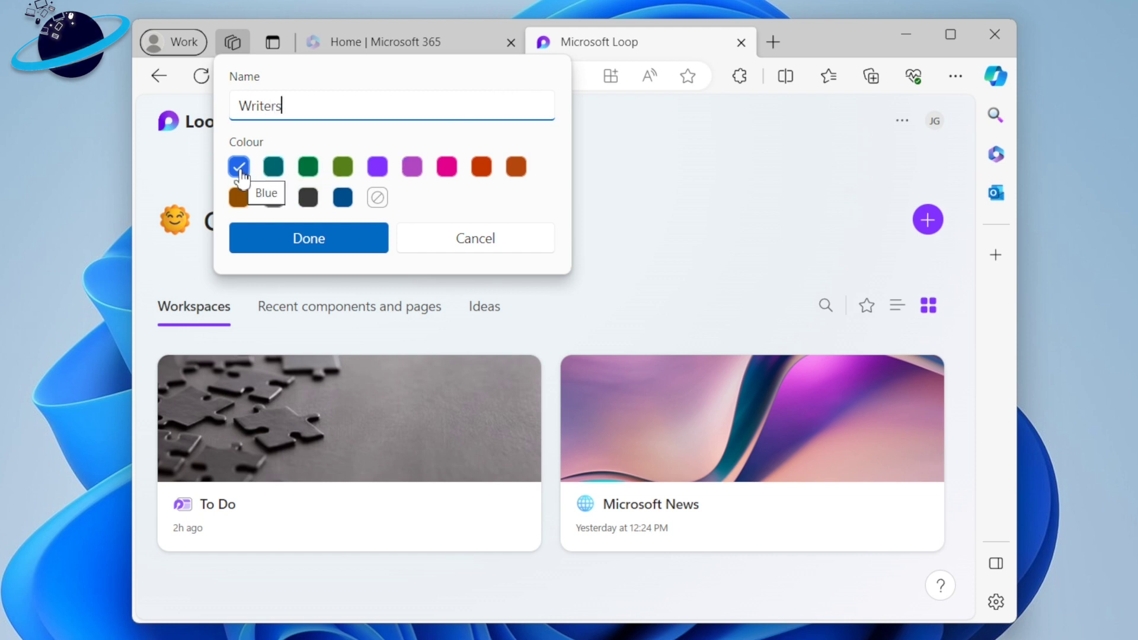
click(346, 246)
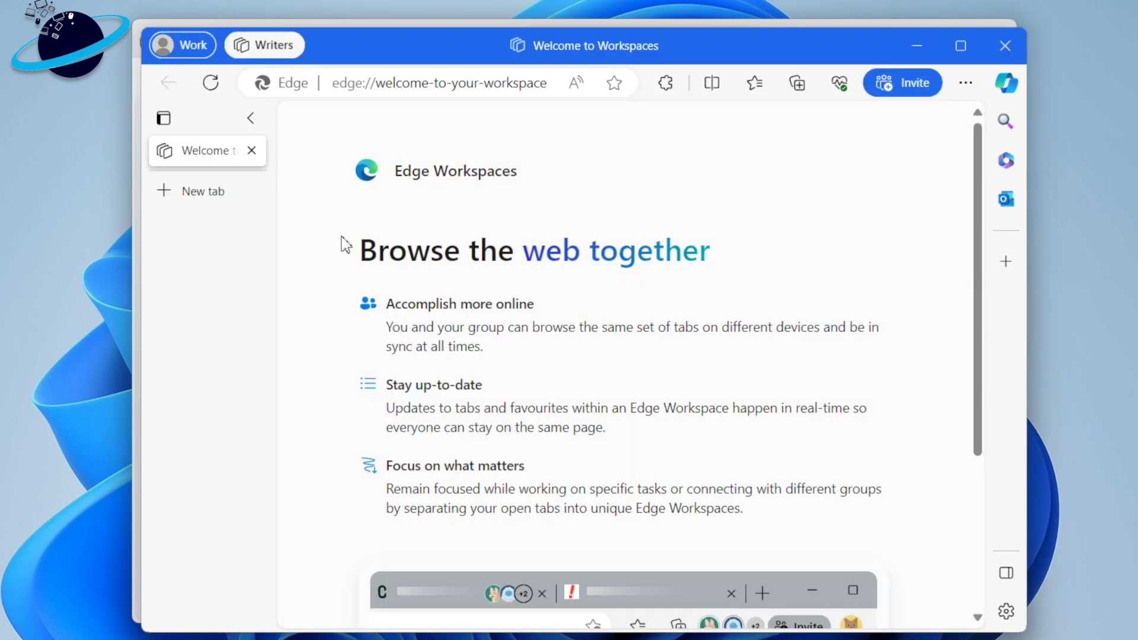
Step: Switch tabs to horizontal and back to vertical, then widen the tab sidebar slightly
click(169, 125)
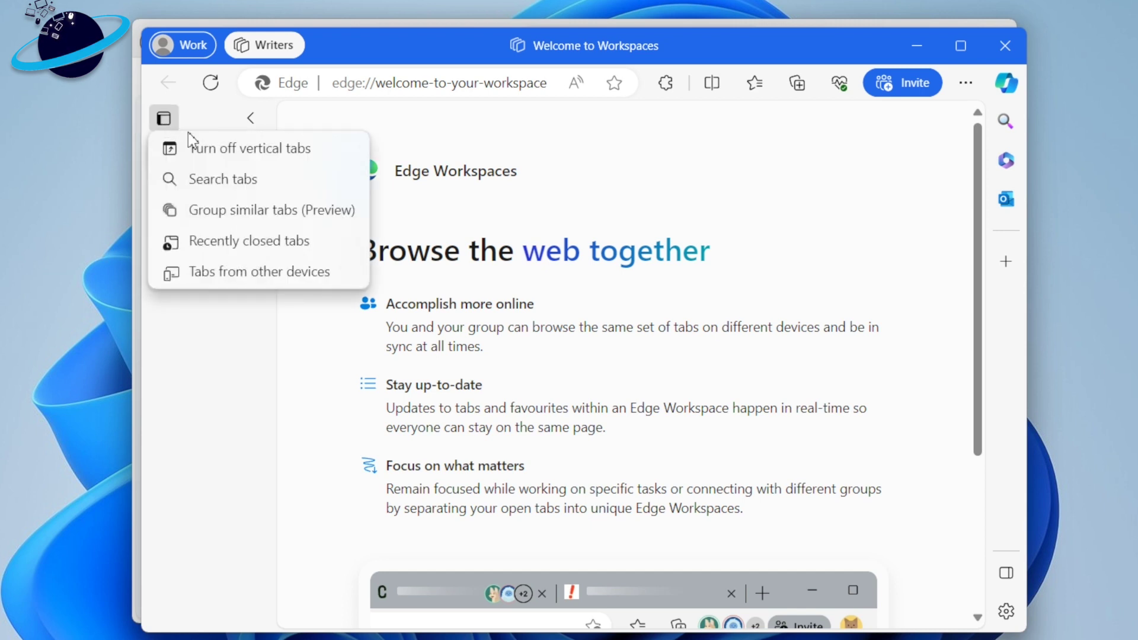
click(198, 162)
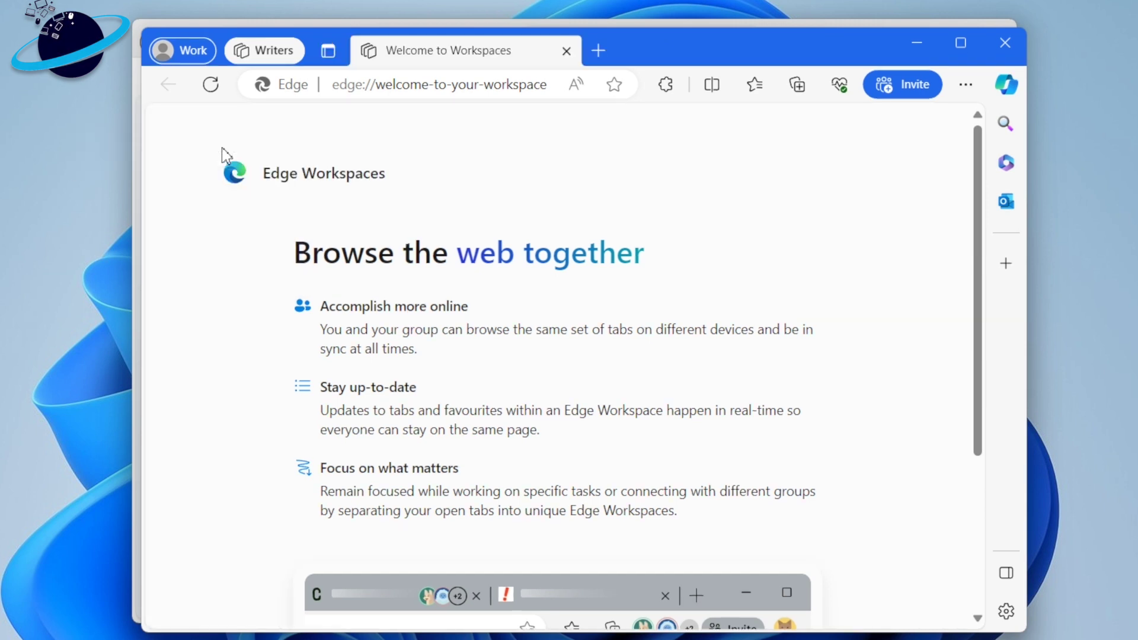
click(329, 53)
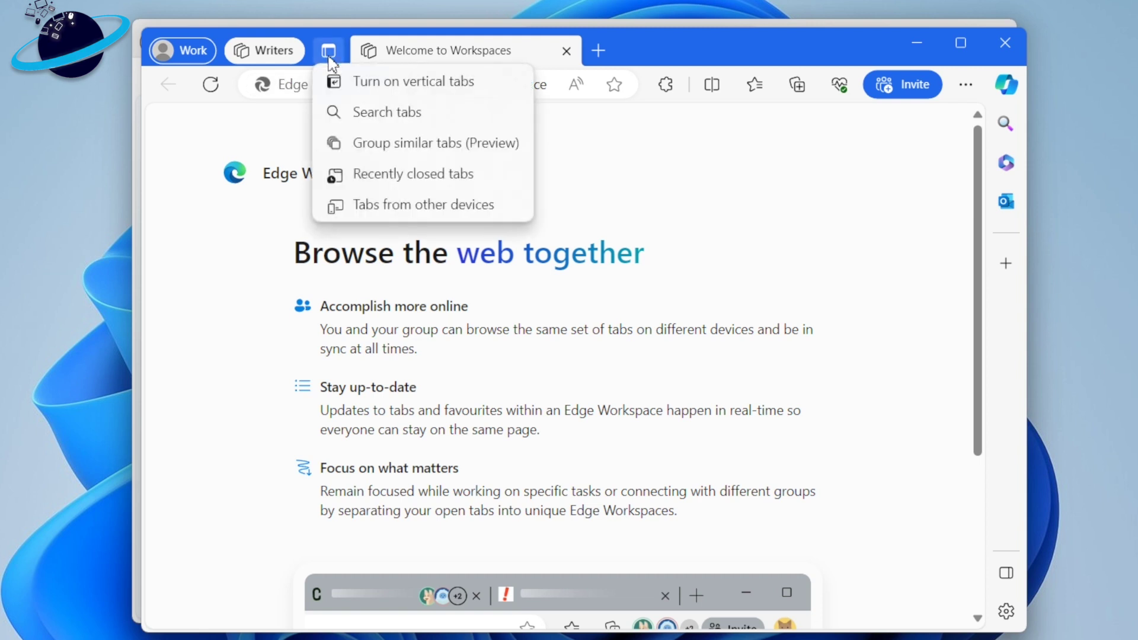
click(381, 85)
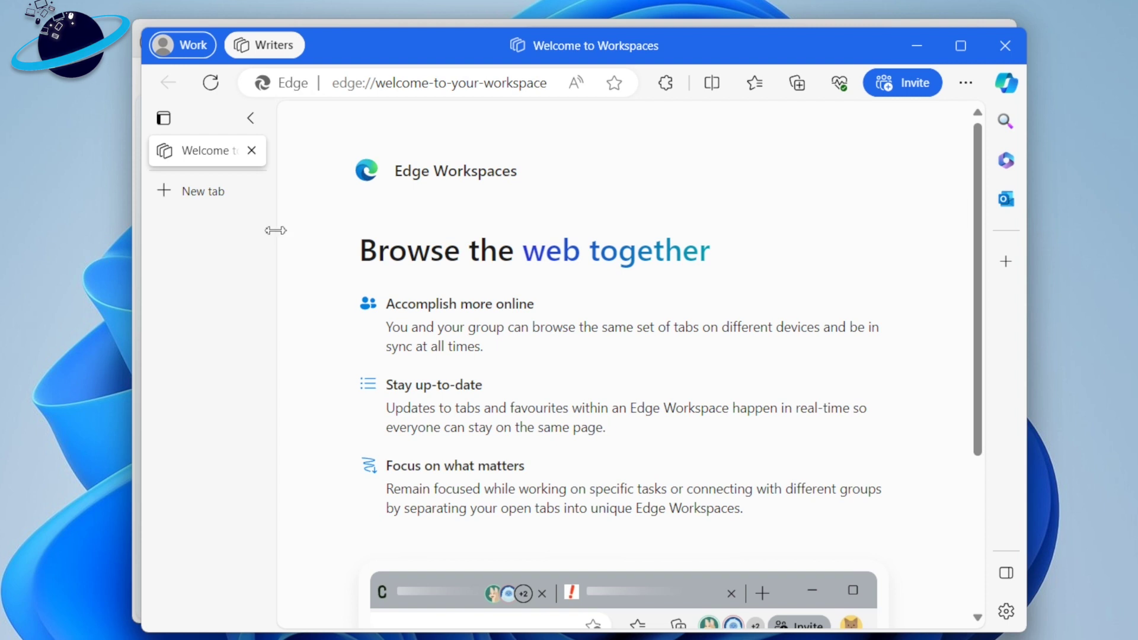
drag(275, 230, 283, 221)
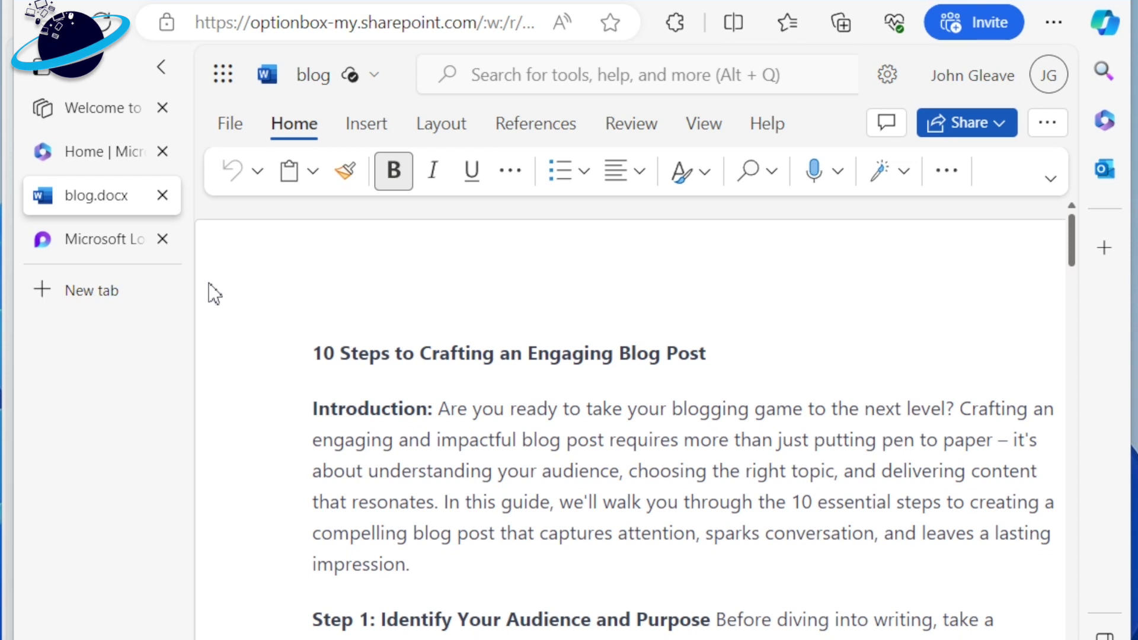
Step: Group Microsoft 365 Home, Loop and blog.docx tabs together under Microsoft 365
click(45, 71)
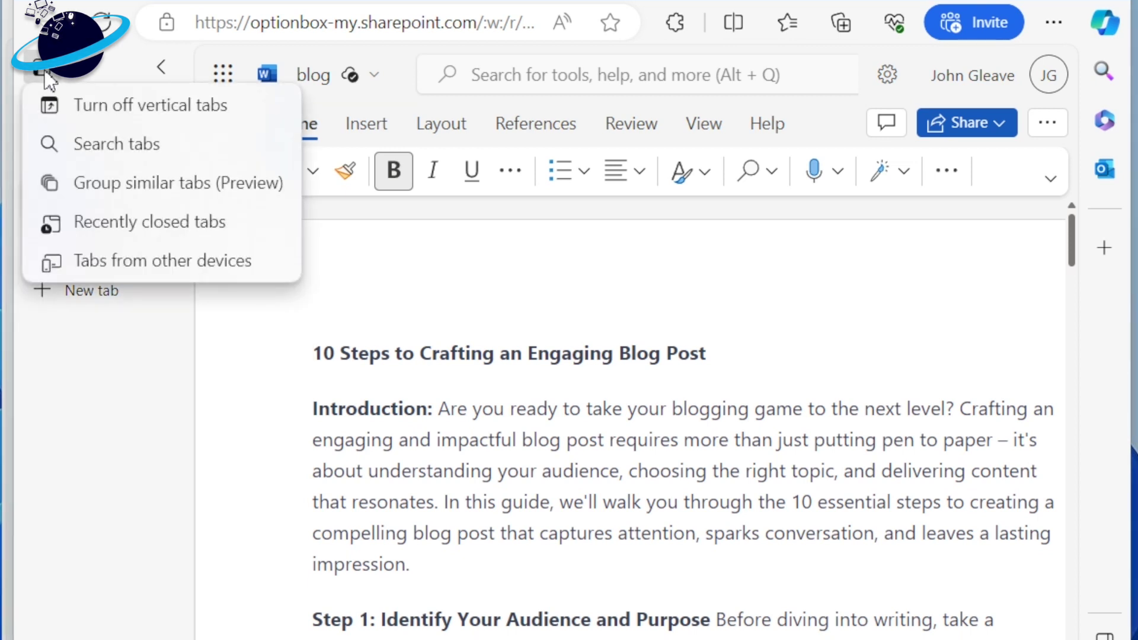
click(181, 185)
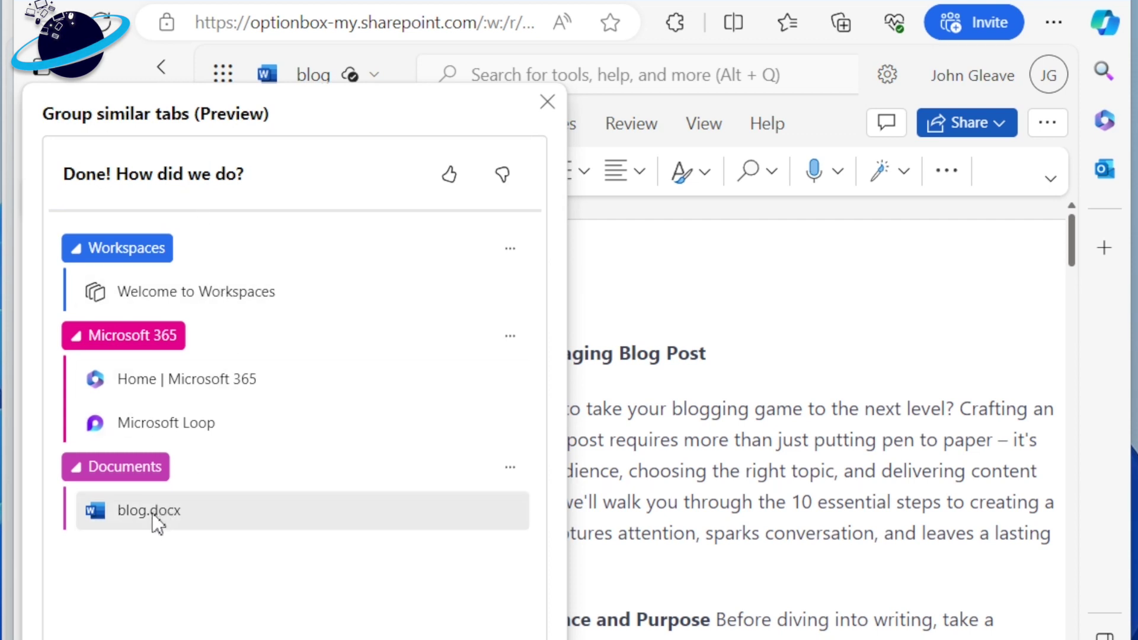
drag(156, 522, 169, 455)
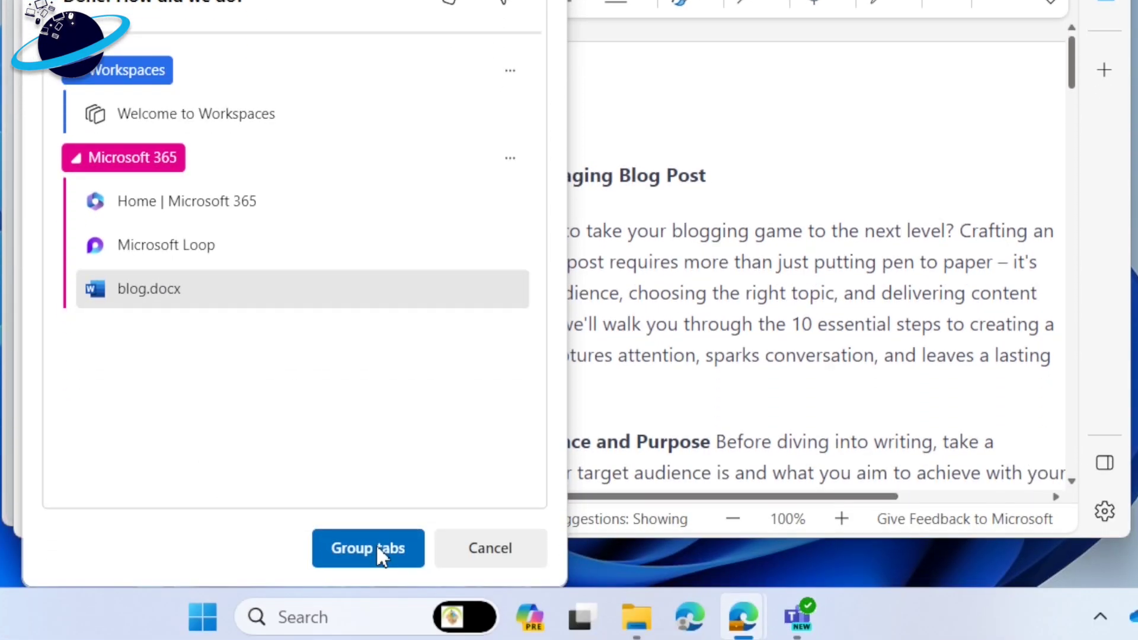
click(376, 549)
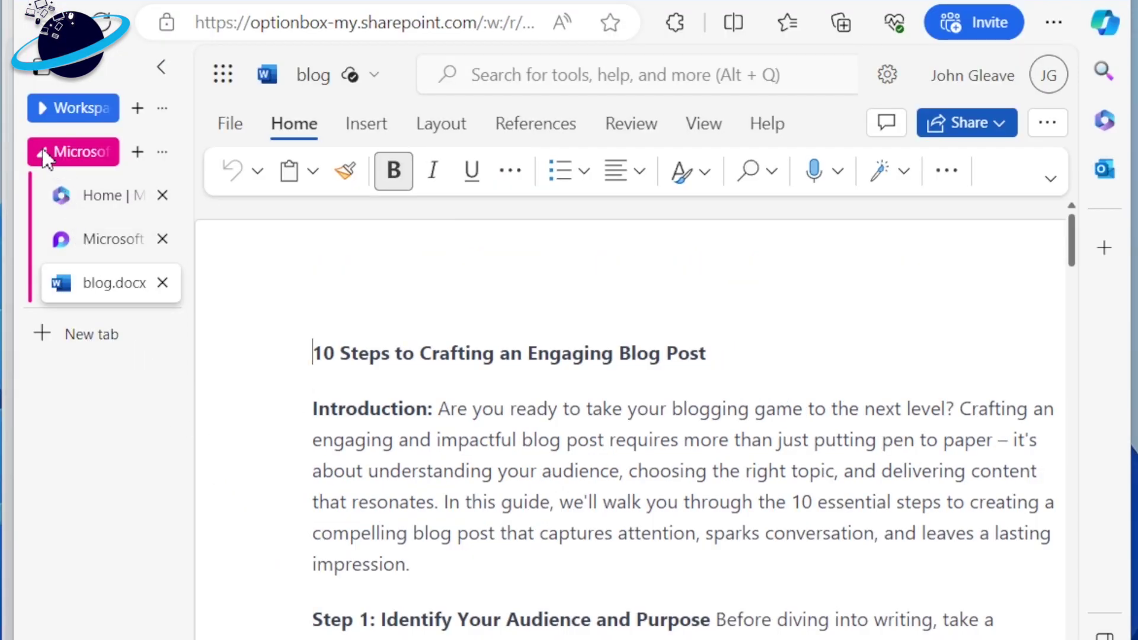
click(43, 153)
click(44, 153)
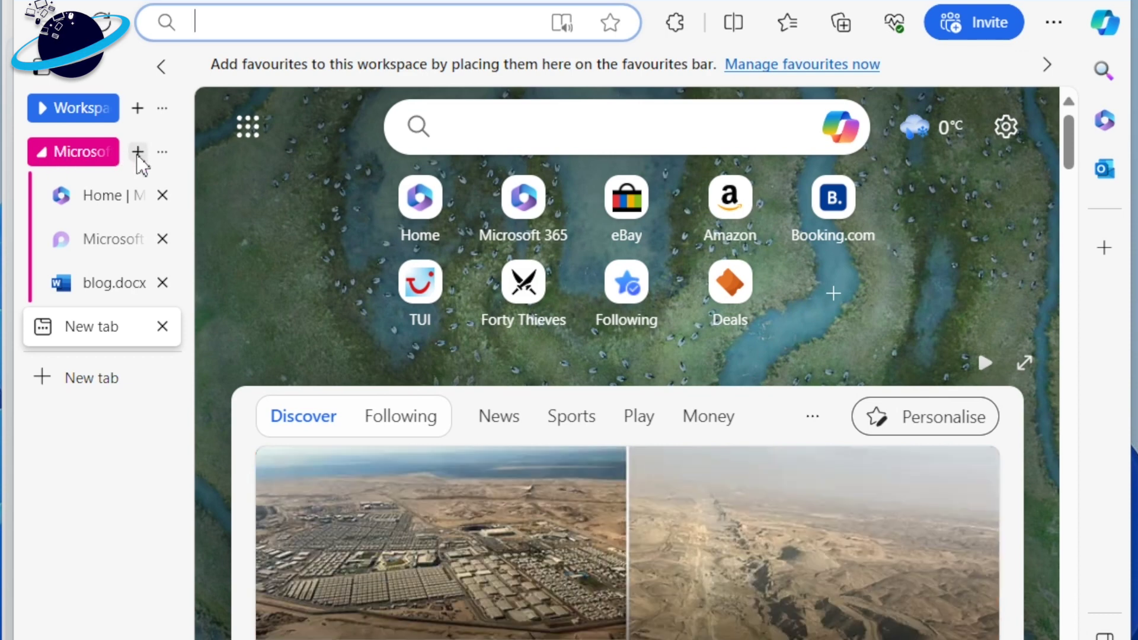
click(137, 153)
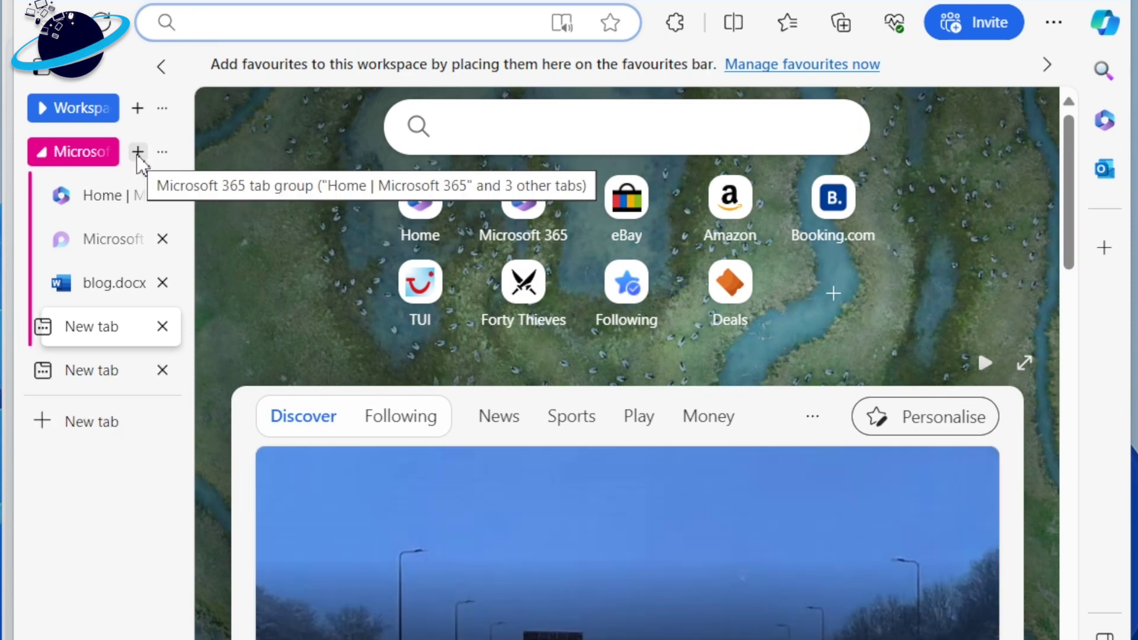
click(163, 326)
click(162, 326)
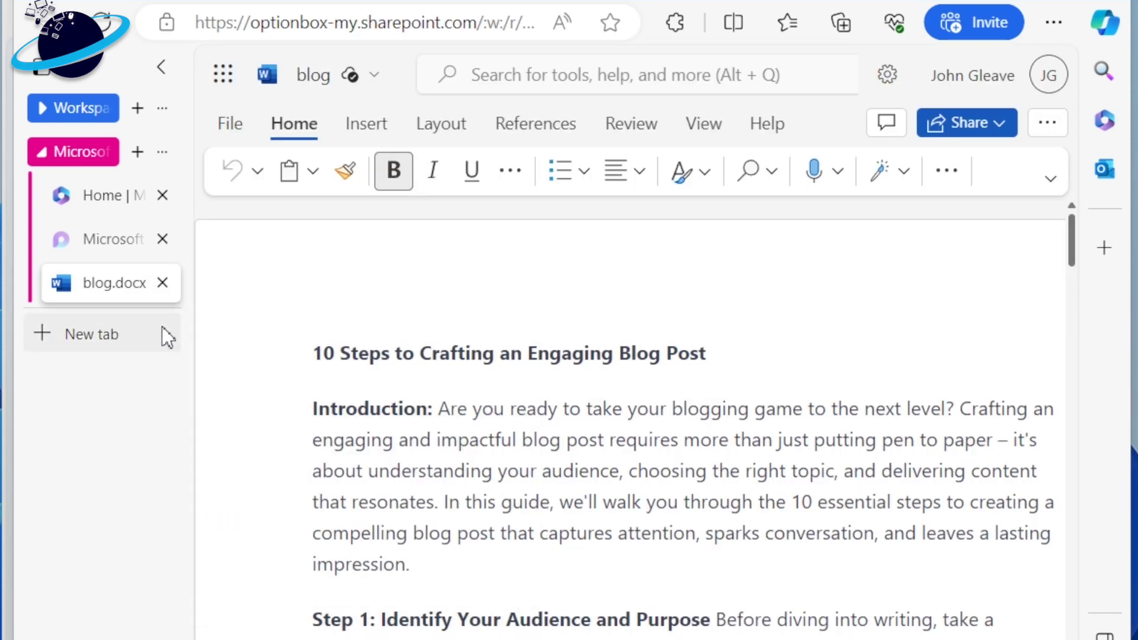
click(163, 153)
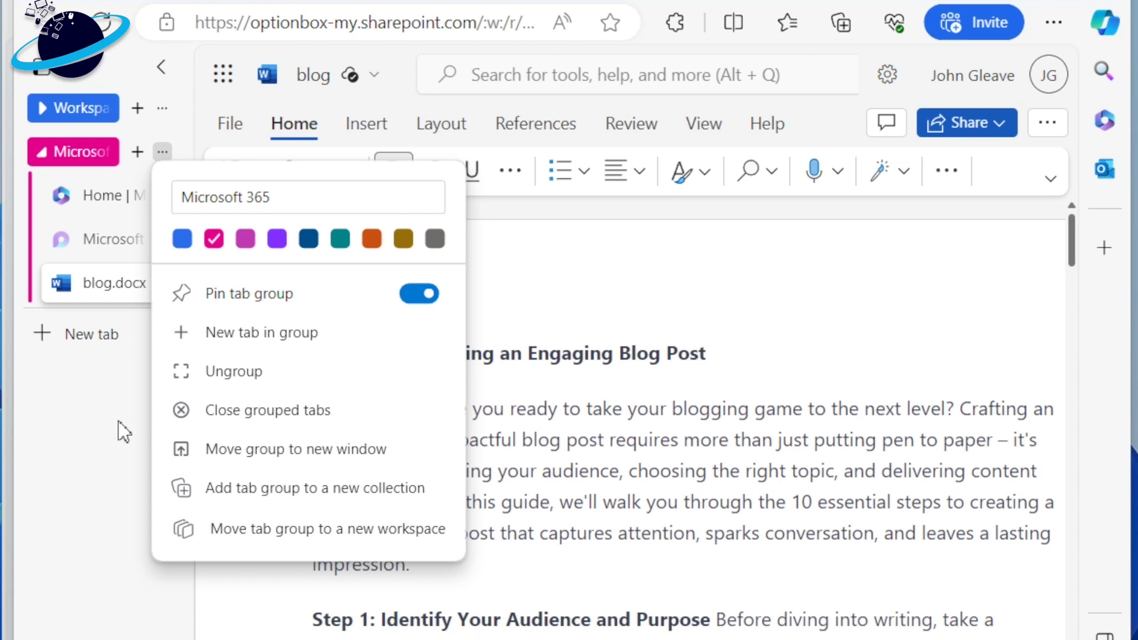
click(102, 417)
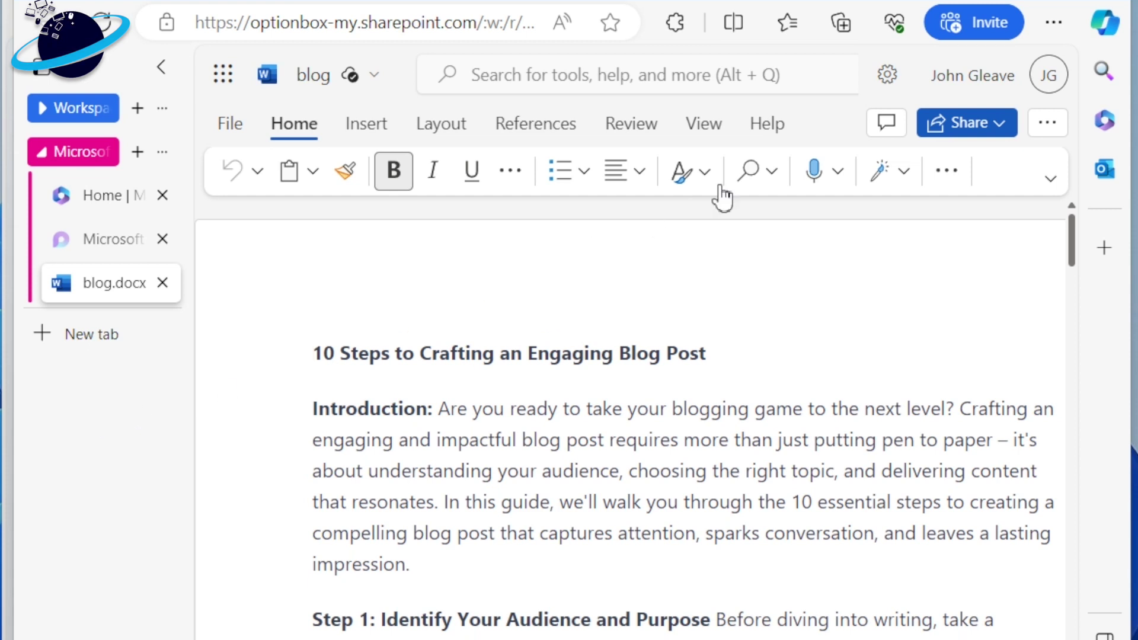
click(978, 34)
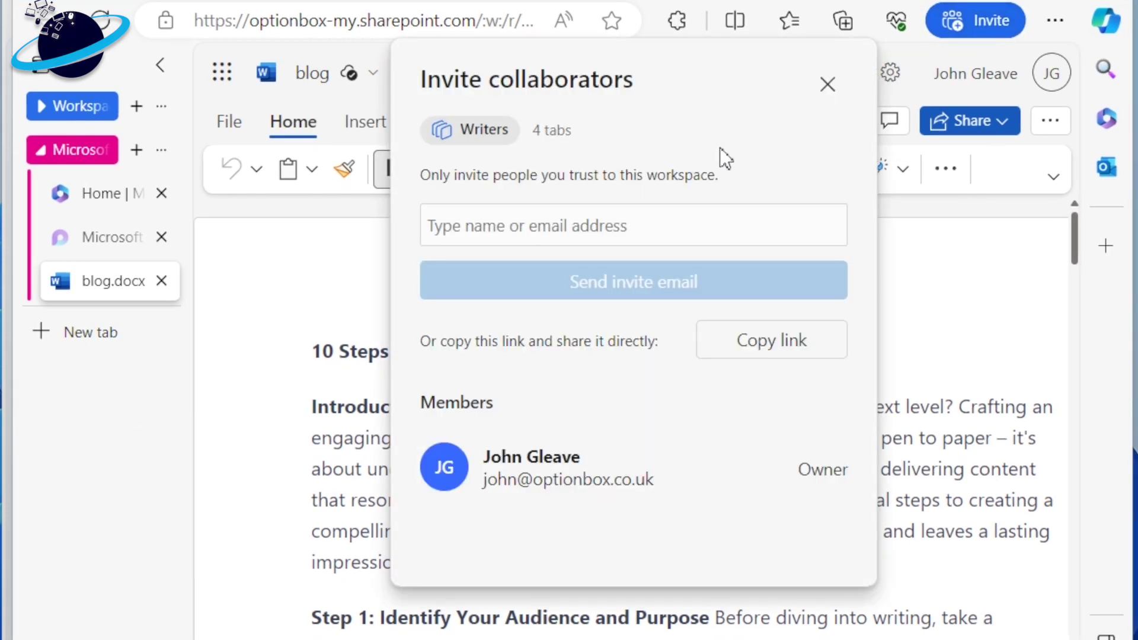
click(583, 218)
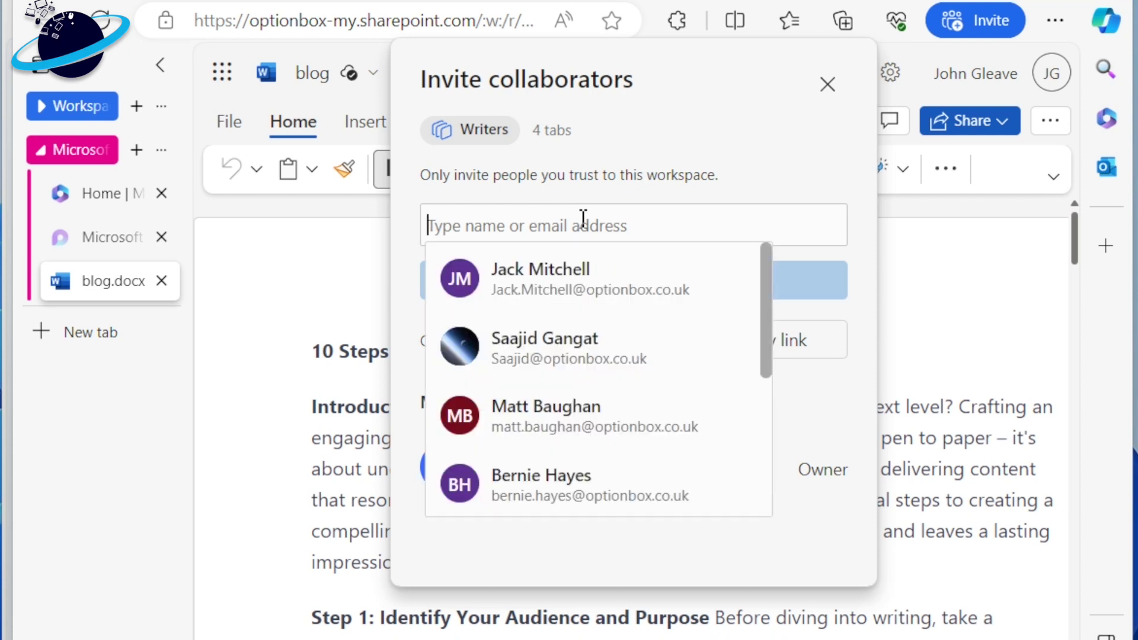
click(587, 278)
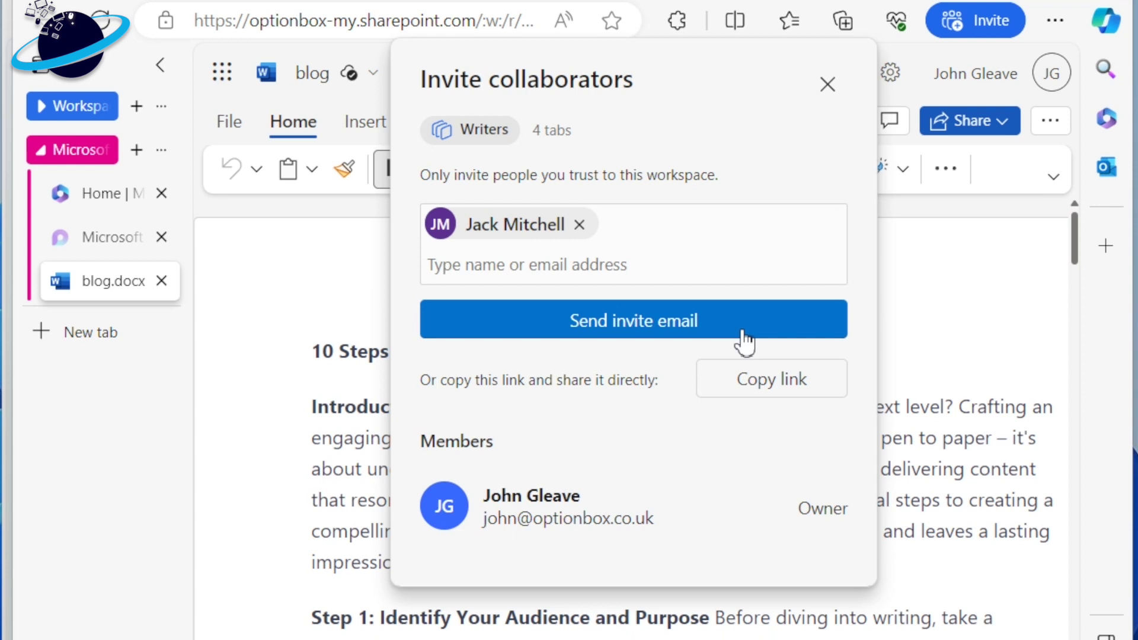
click(773, 399)
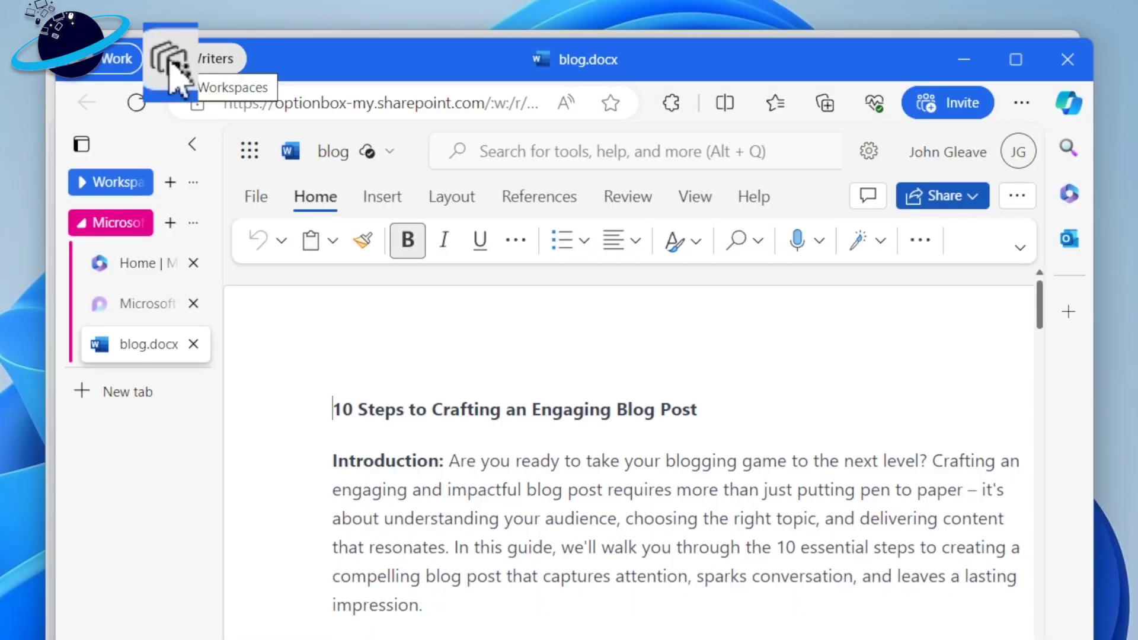
Step: Open the workspace list and the Writers workspace's more-options menu
click(174, 61)
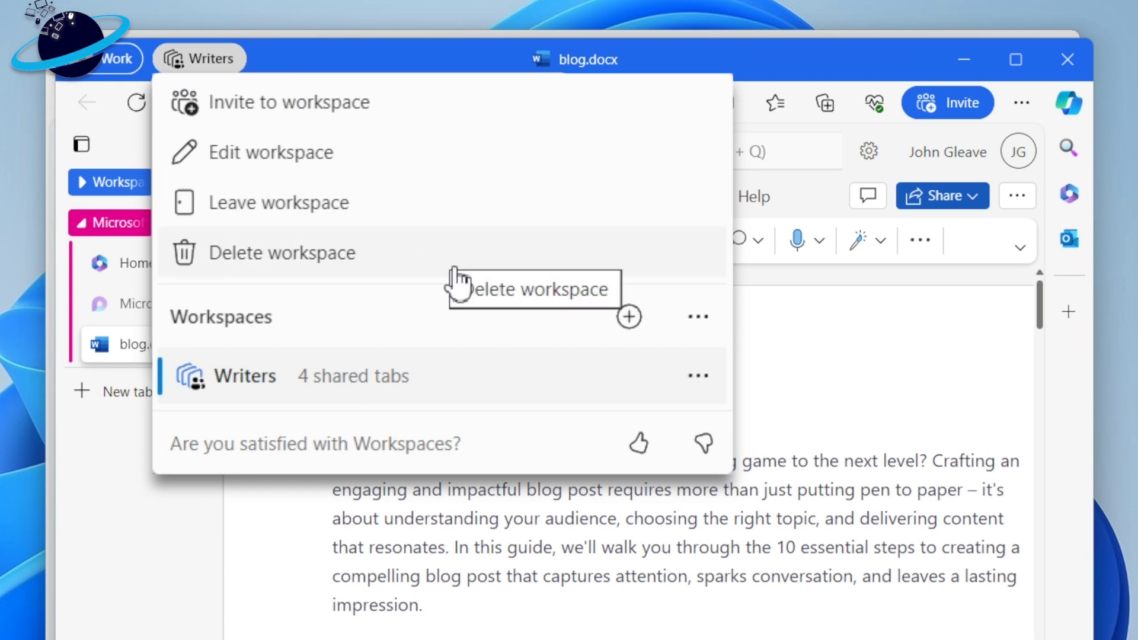
click(697, 377)
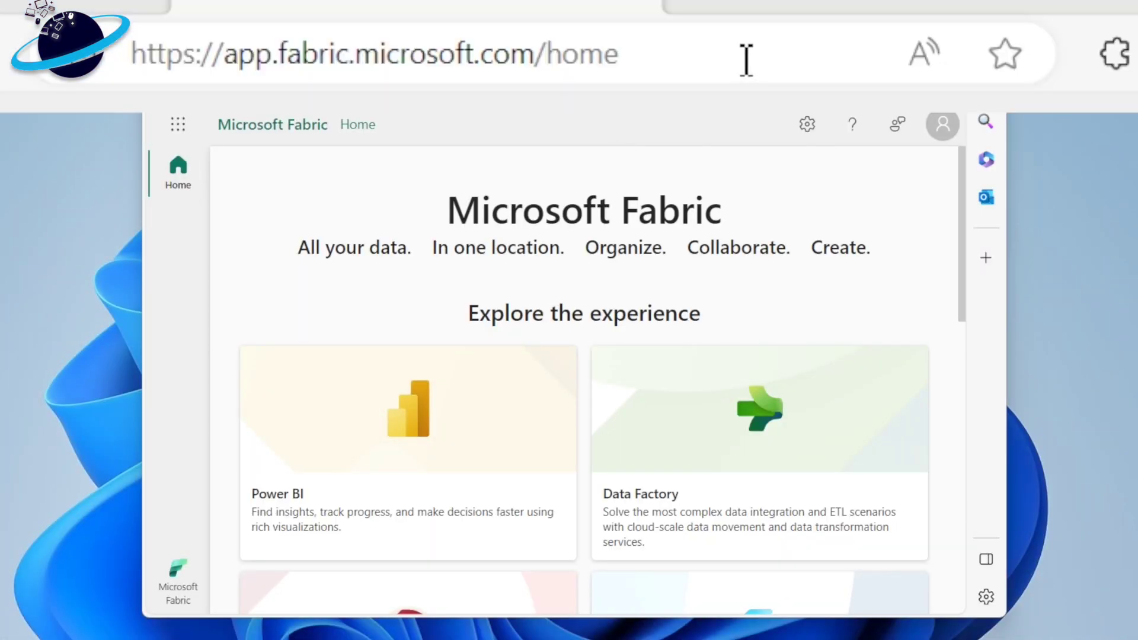
Step: Open the Fabric Admin portal from the Settings gear
click(746, 61)
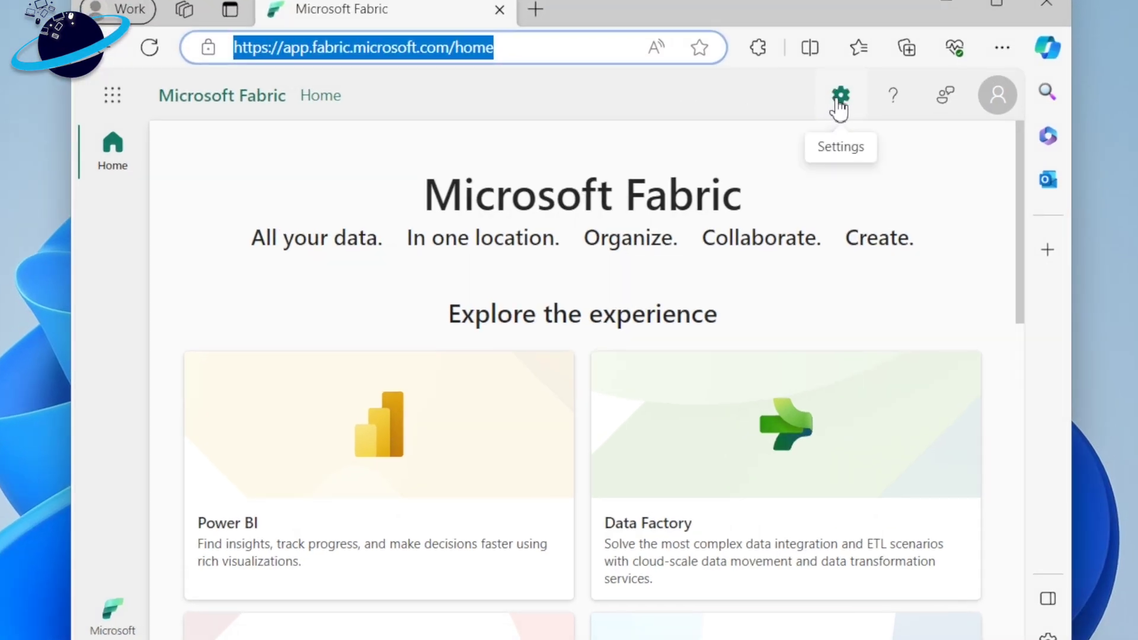
click(840, 95)
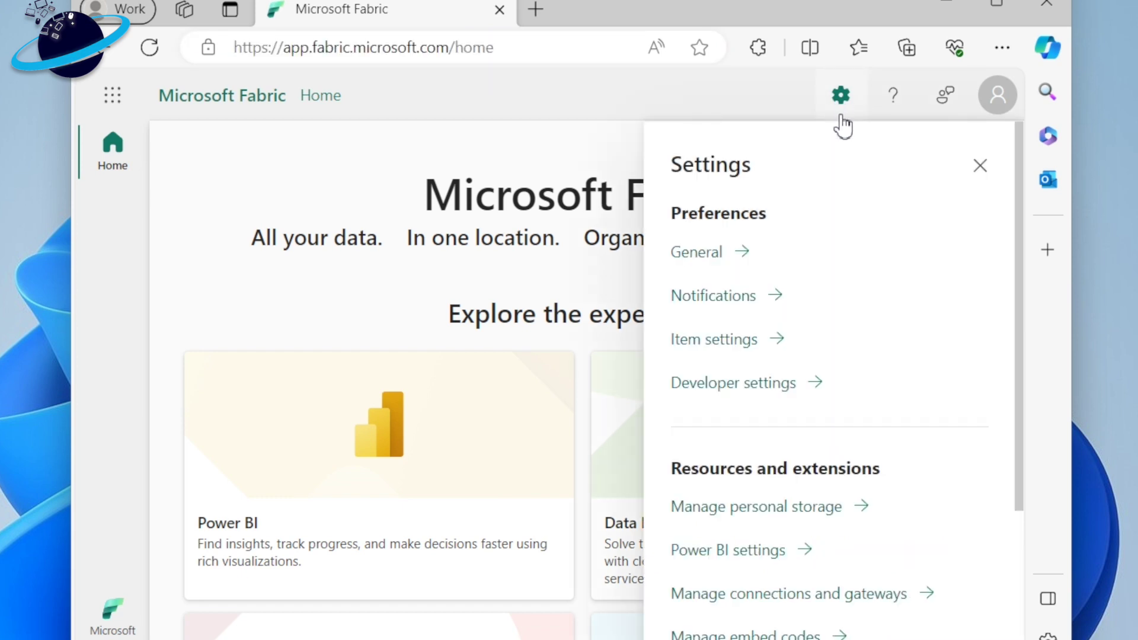
scroll(852, 347, down, 2)
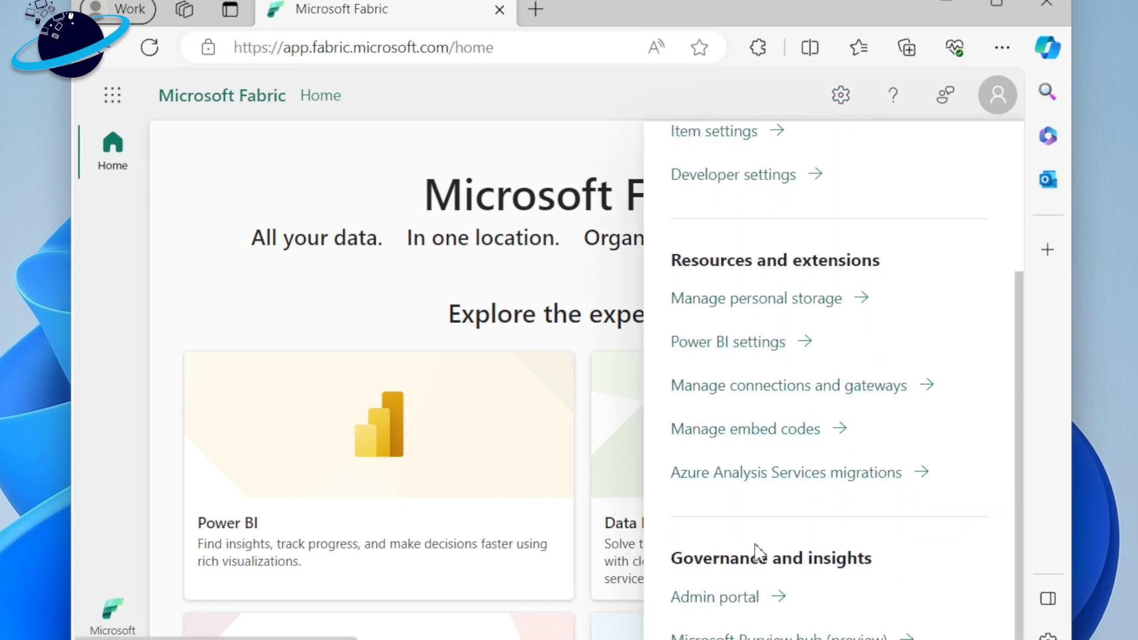
click(715, 597)
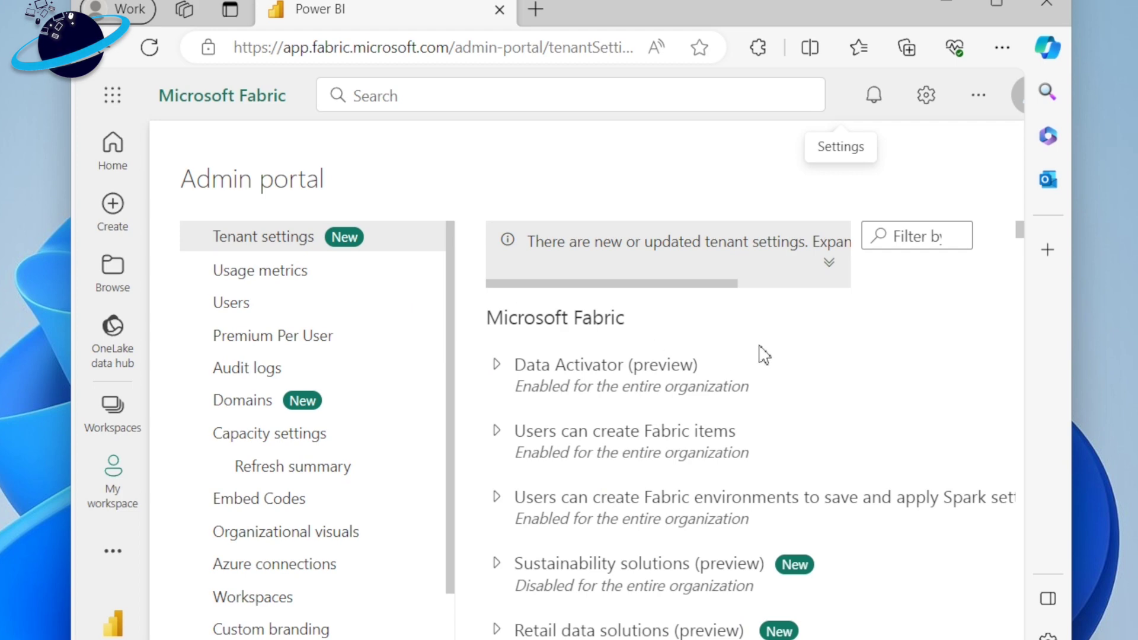
scroll(760, 353, down, 2)
scroll(759, 353, down, 3)
scroll(760, 353, down, 3)
scroll(760, 352, down, 3)
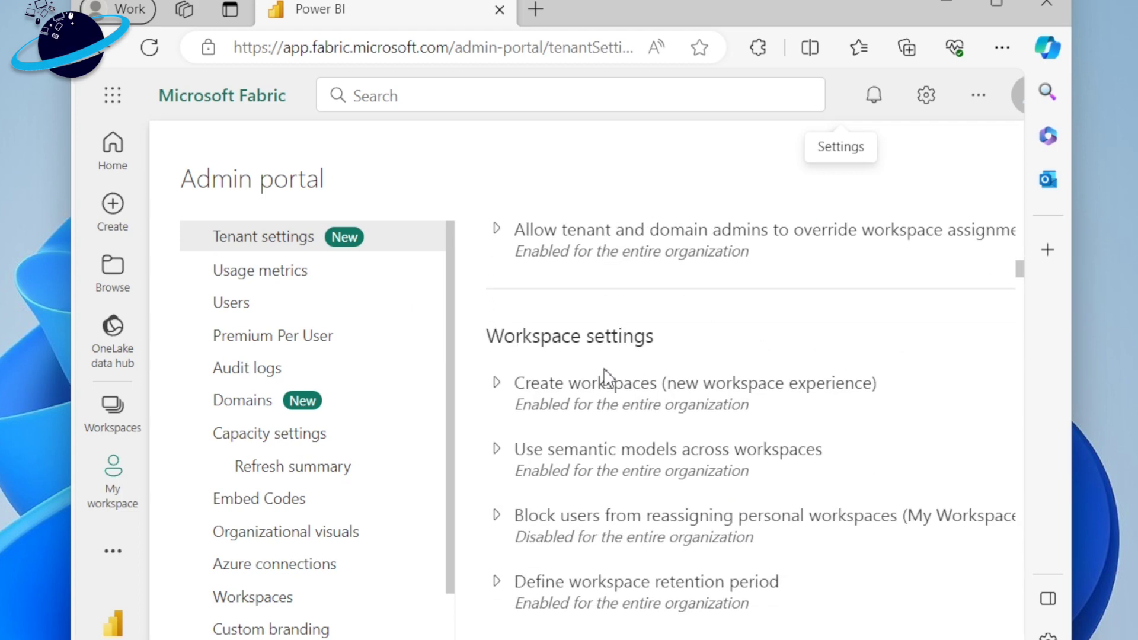
Step: Expand and collapse Create workspaces, then expand the 7-day Define workspace retention period setting
click(497, 384)
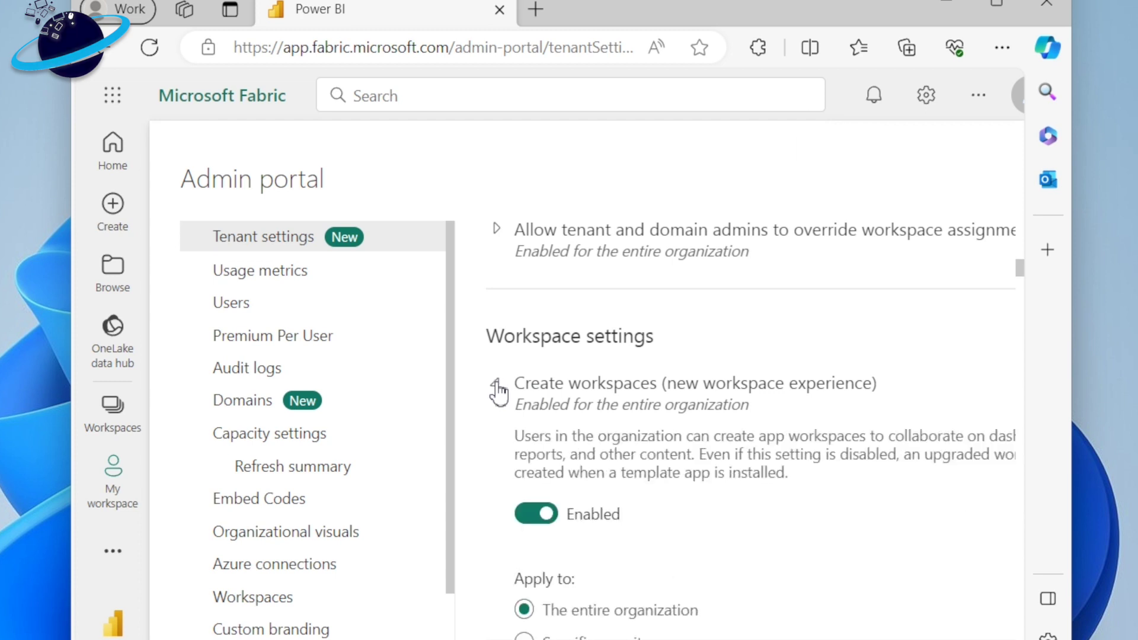
click(496, 385)
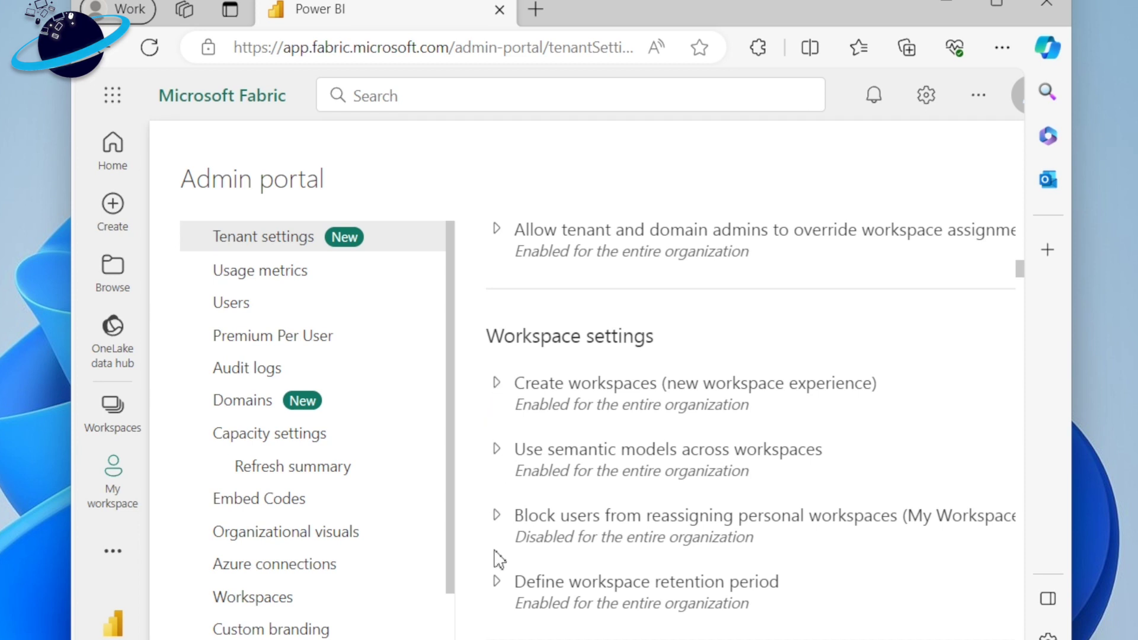
click(498, 583)
scroll(501, 587, down, 4)
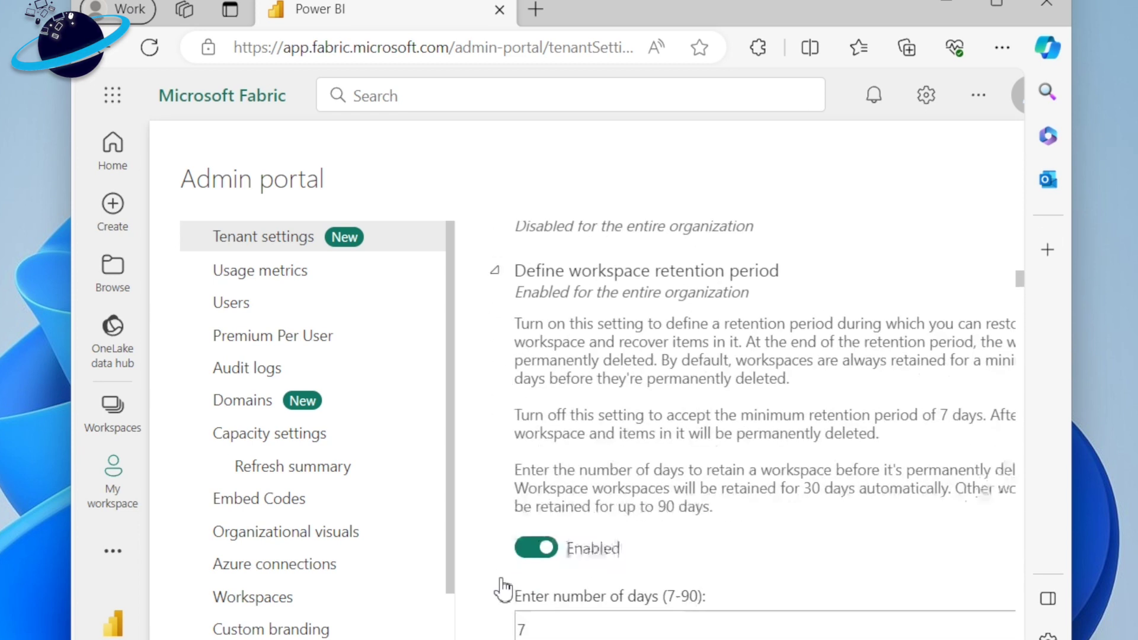
scroll(503, 587, down, 1)
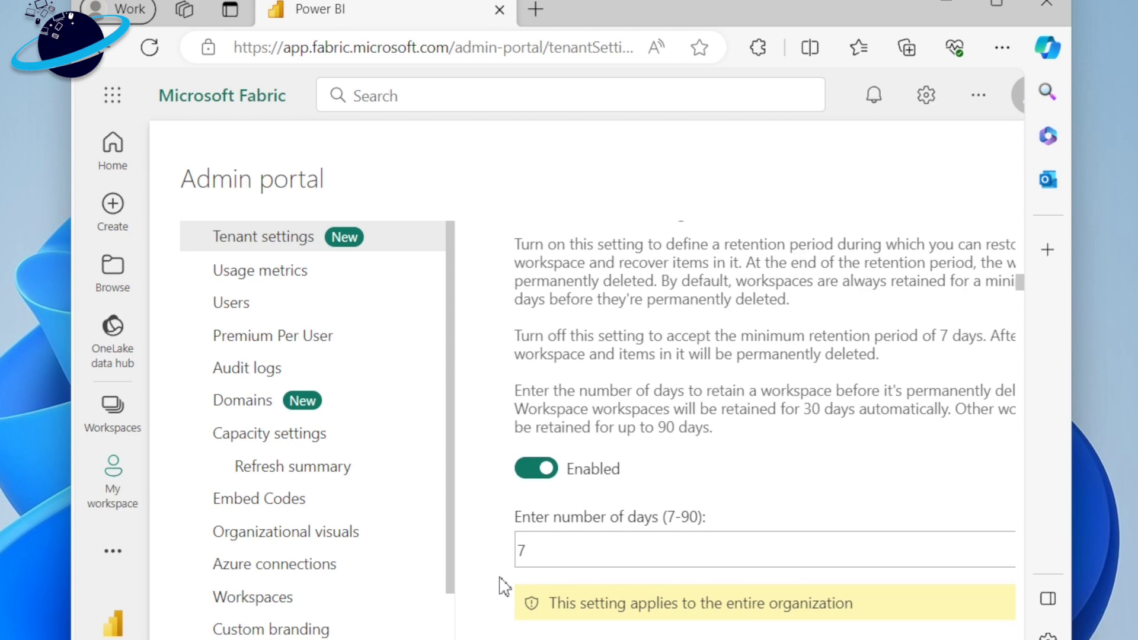